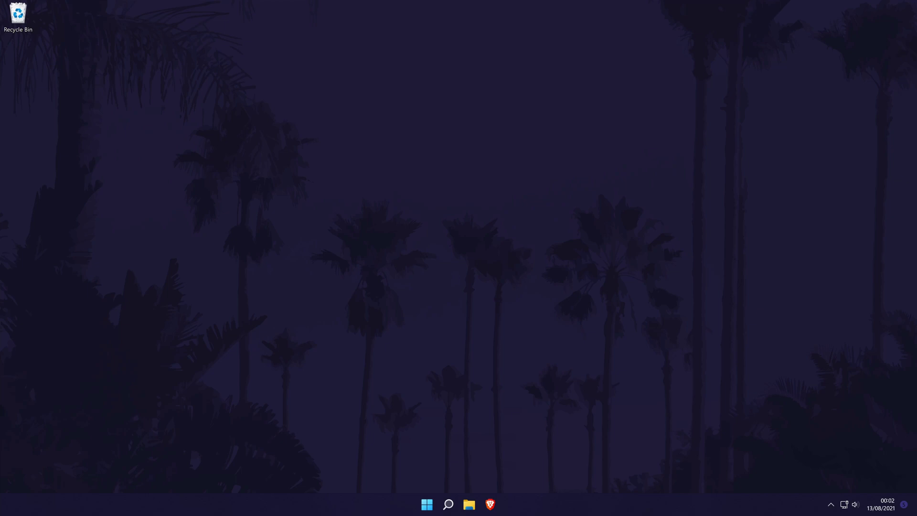
Search for 'settings' and launch the Settings app.
left_click(448, 504)
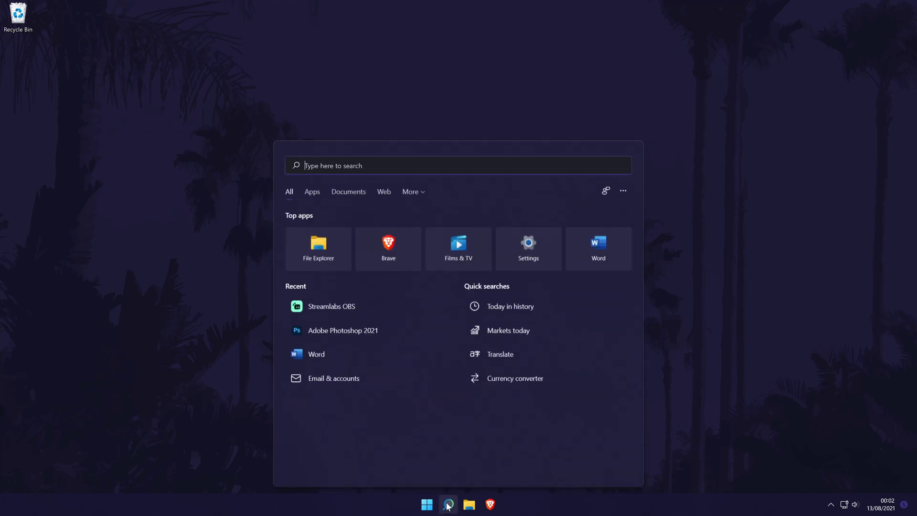
type("settings")
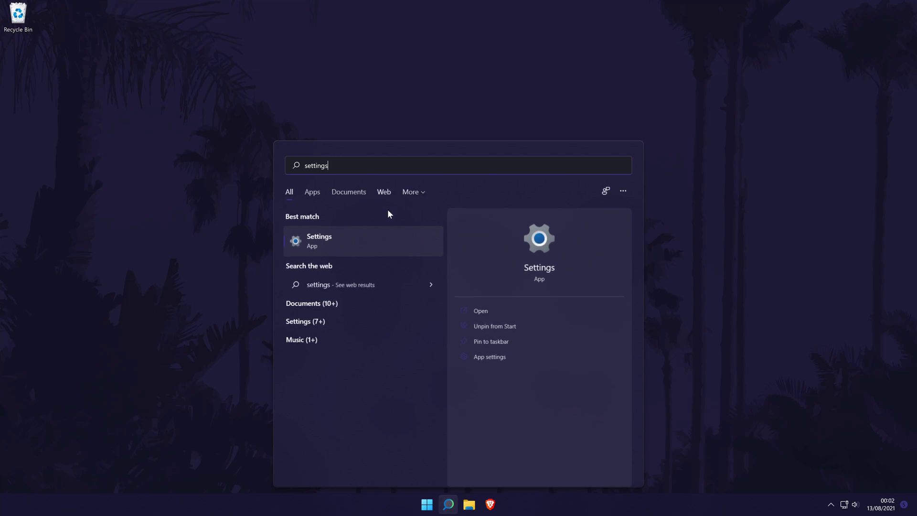
left_click(346, 245)
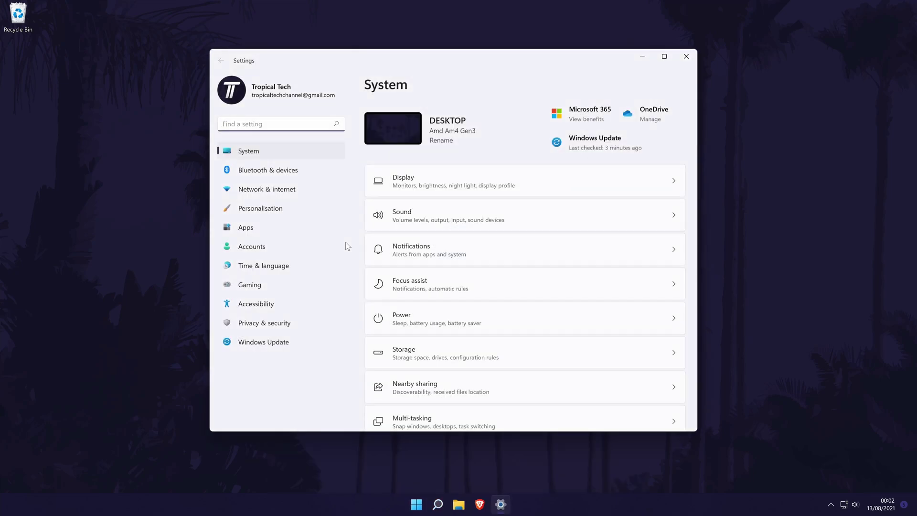
Run the Power troubleshooter under System > Troubleshoot > Other troubleshooters.
left_click(249, 151)
scroll(483, 174, "down", 5)
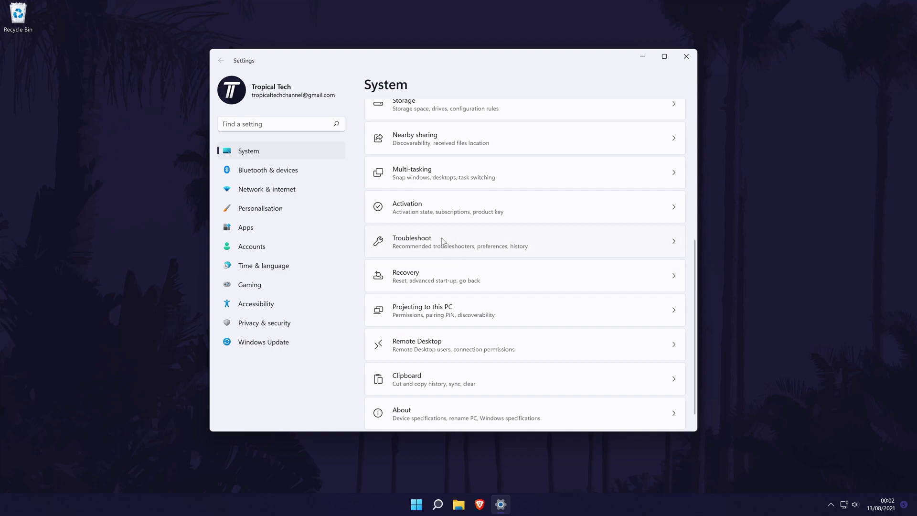
left_click(454, 239)
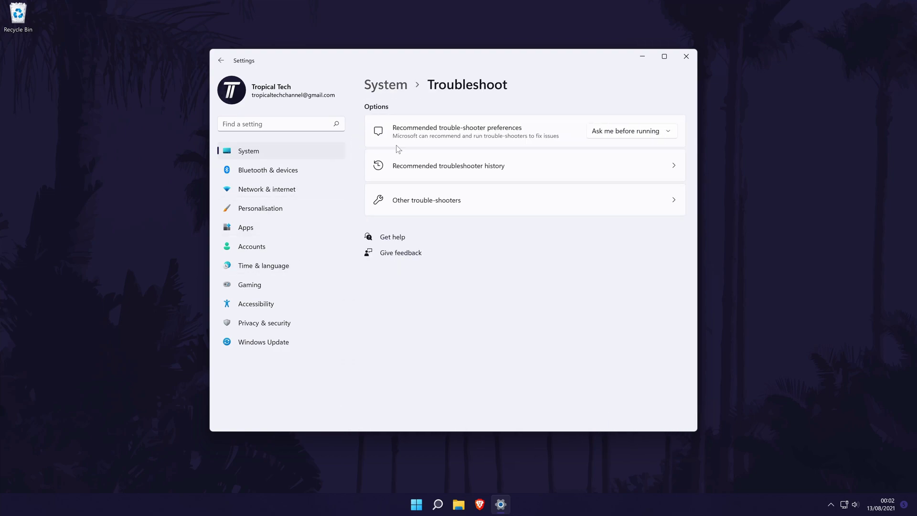
left_click(530, 207)
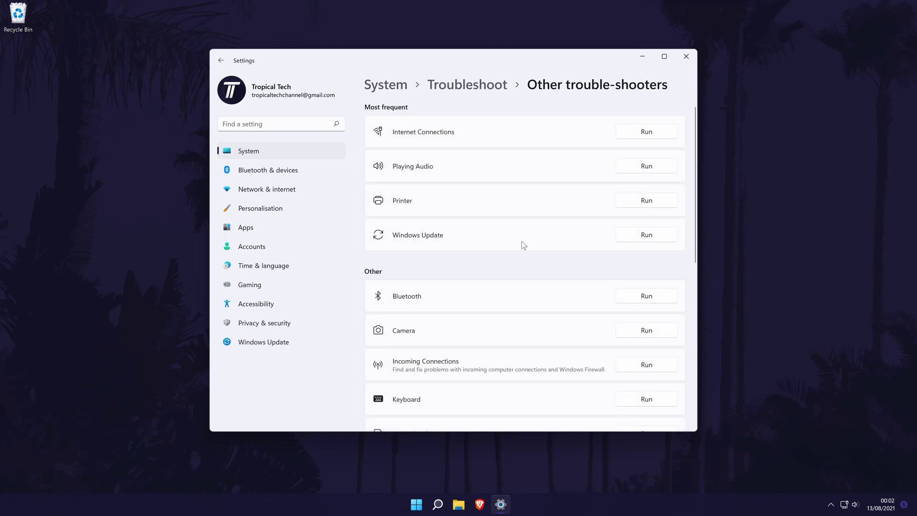
scroll(522, 242, "down", 4)
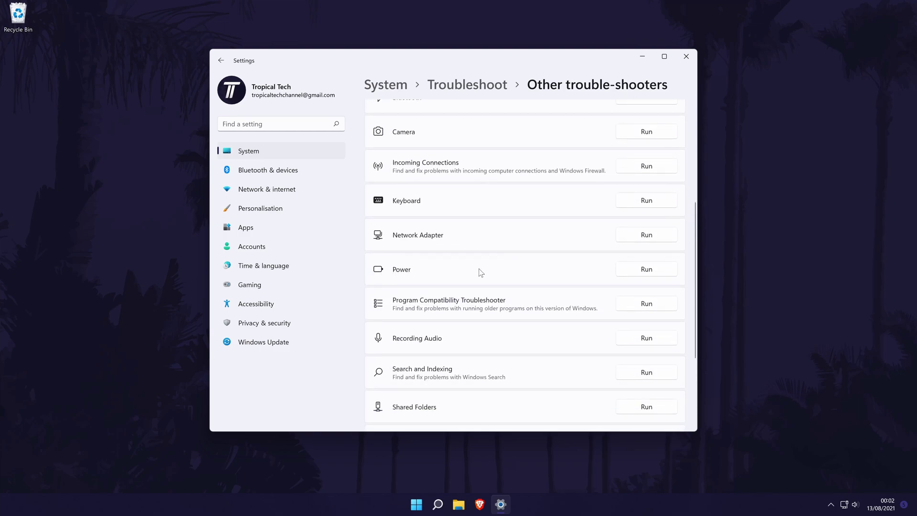
left_click(653, 271)
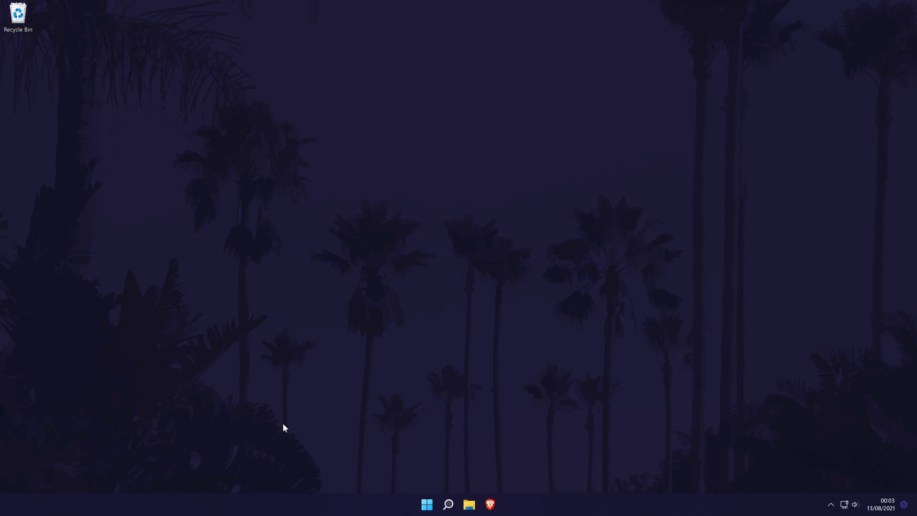
Search Windows for 'control' to bring up Control Panel as the best match.
left_click(447, 503)
type("control")
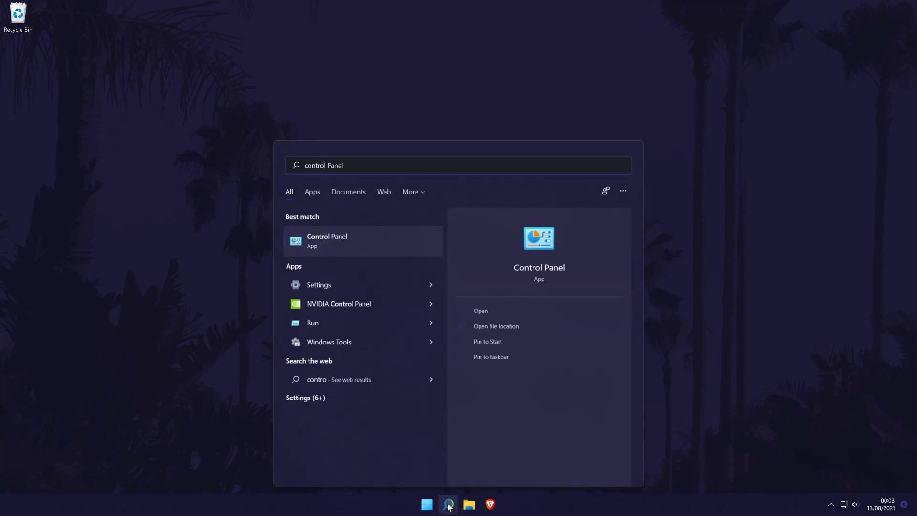
Open Control Panel's System and Security > Power Options and select the Power saver plan.
left_click(353, 244)
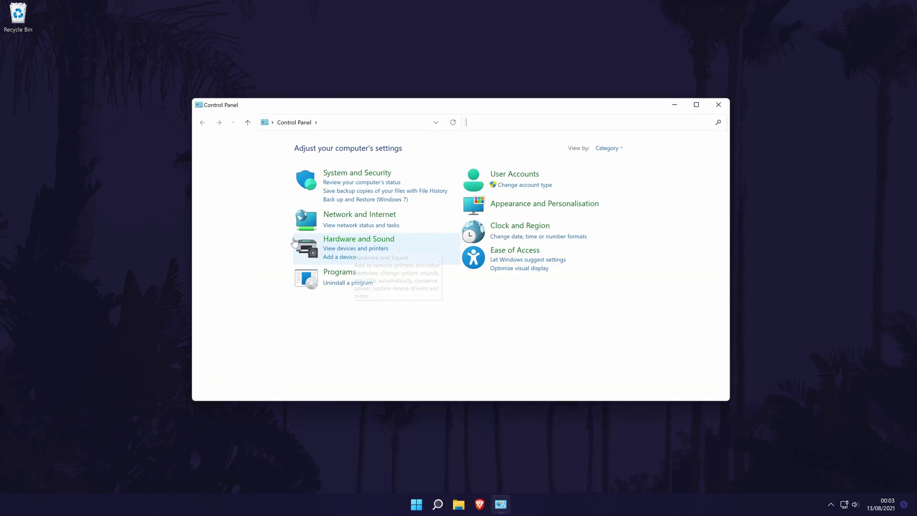
left_click(364, 176)
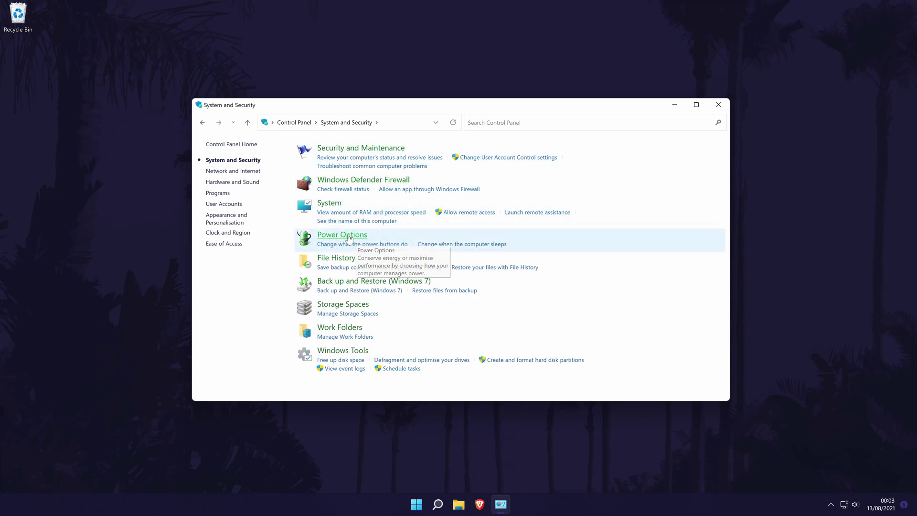
left_click(342, 235)
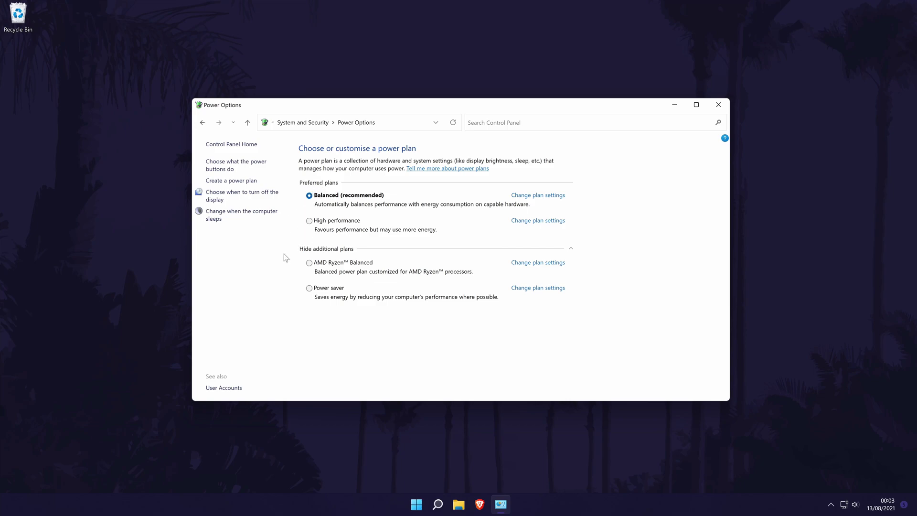
left_click(308, 289)
left_click(571, 249)
left_click(572, 250)
Open Change plan settings for Power saver, showing the 5-minute display and 15-minute sleep timeouts.
left_click(542, 287)
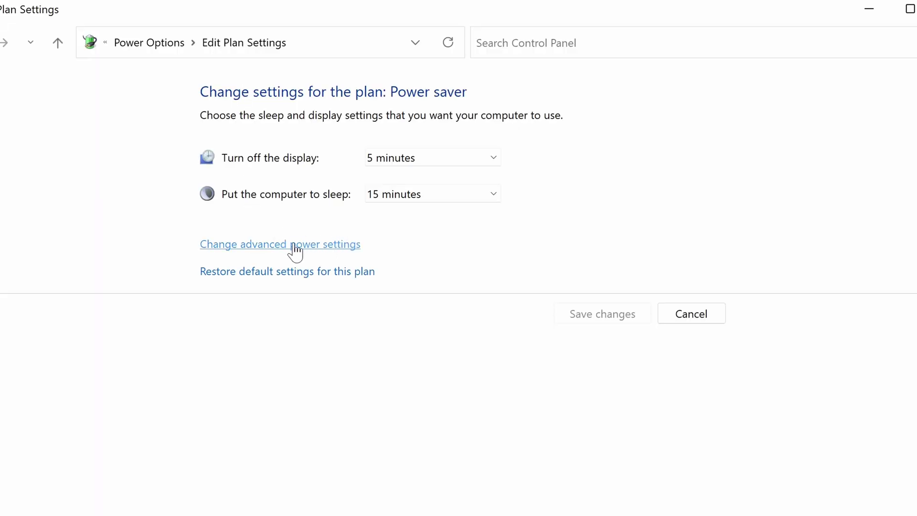
In advanced power settings, set Processor power management > Maximum processor state to 80%.
left_click(370, 230)
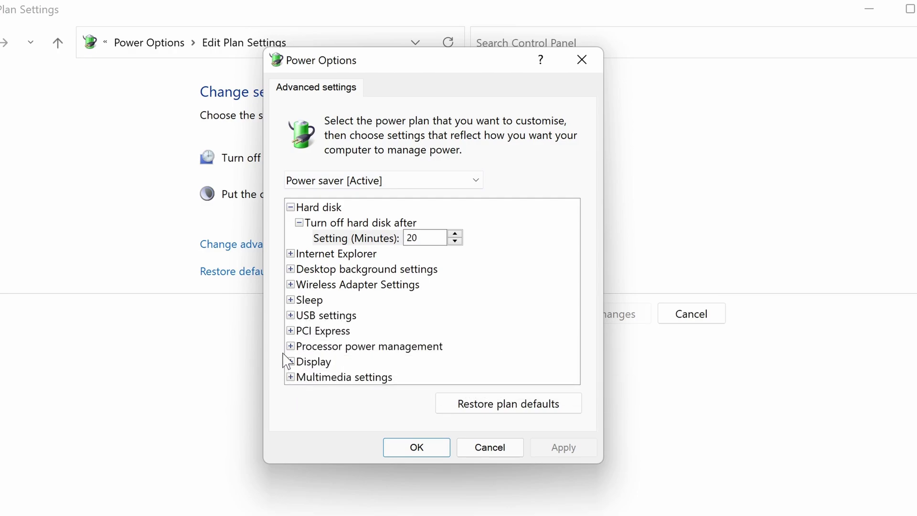
left_click(297, 347)
left_click(290, 346)
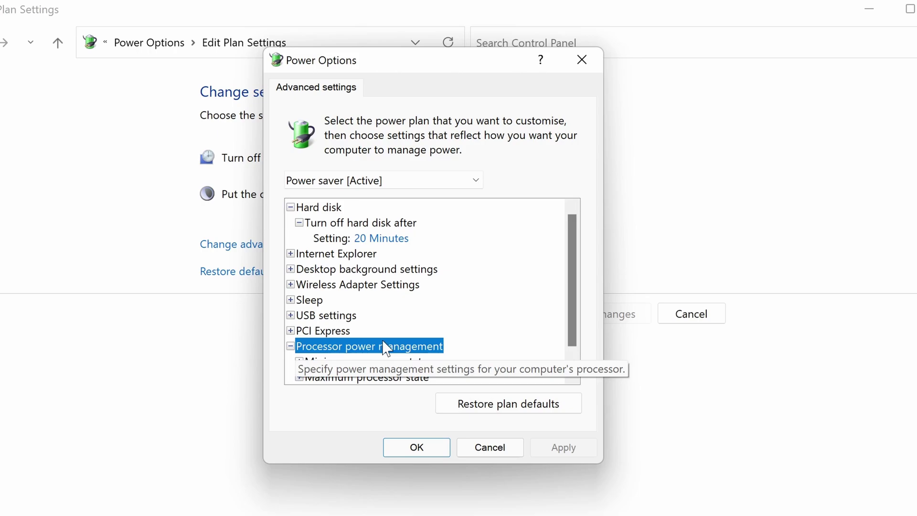
left_click(300, 347)
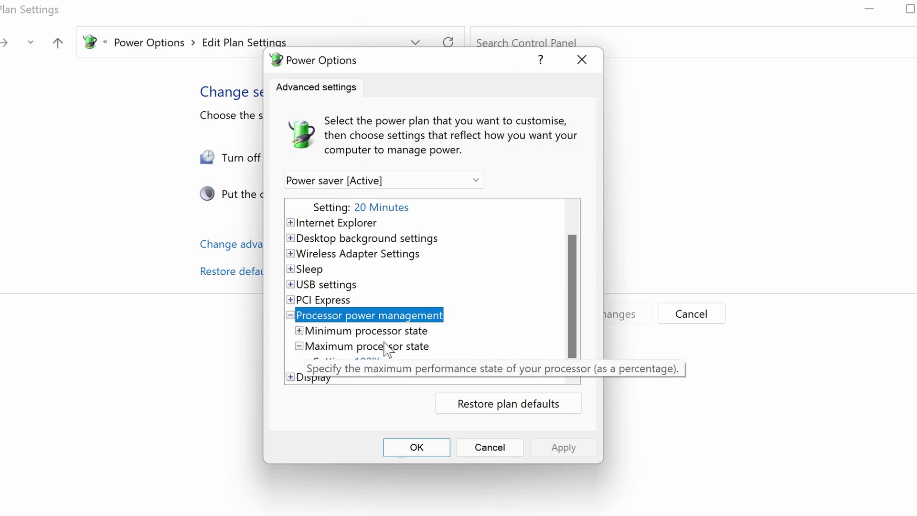
left_click(368, 362)
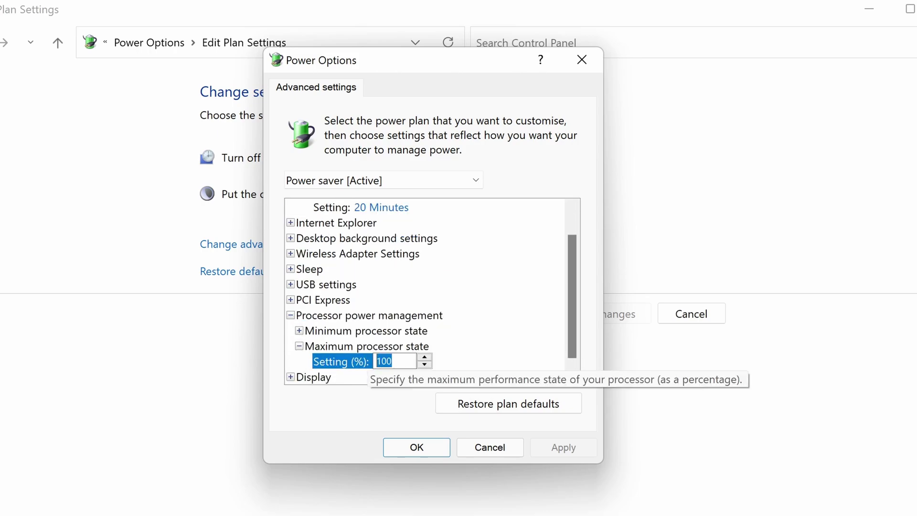
type("80")
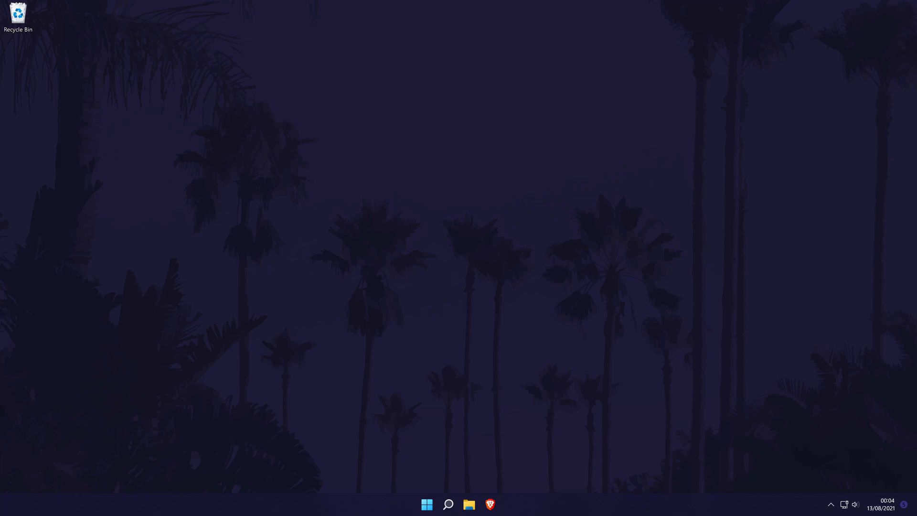
left_click(451, 503)
type("settings")
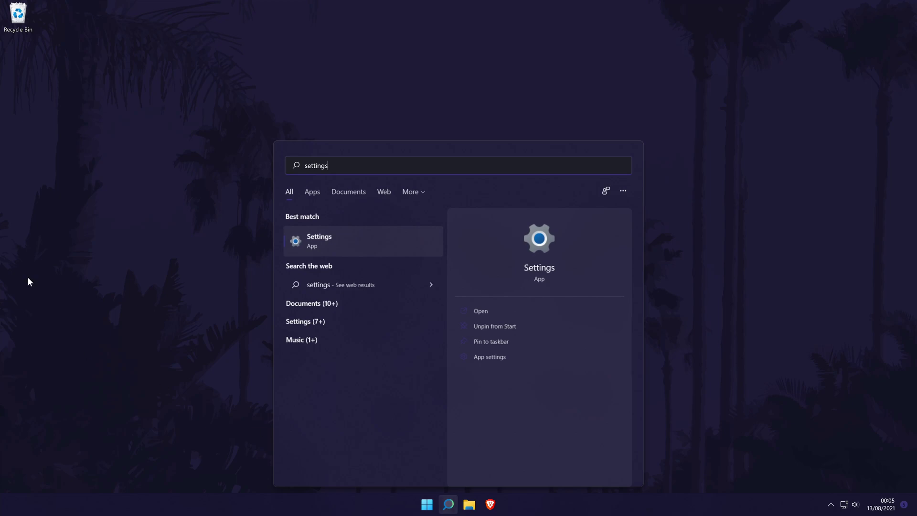
left_click(354, 244)
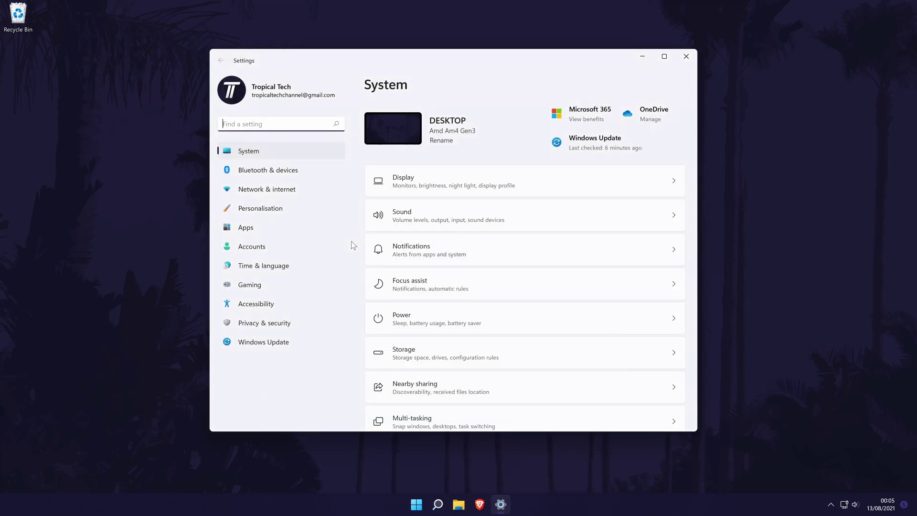
left_click(285, 345)
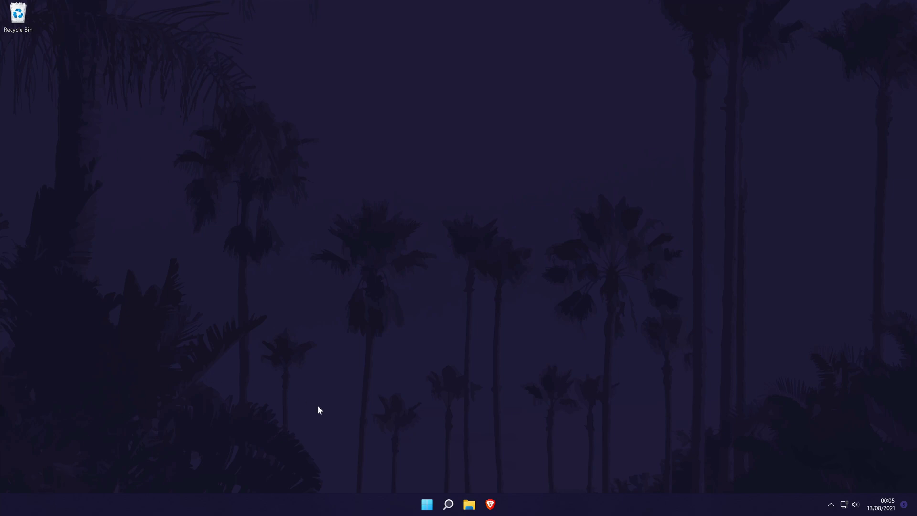
Open Task Manager from the Start button's quick menu and show the Startup apps.
right_click(428, 502)
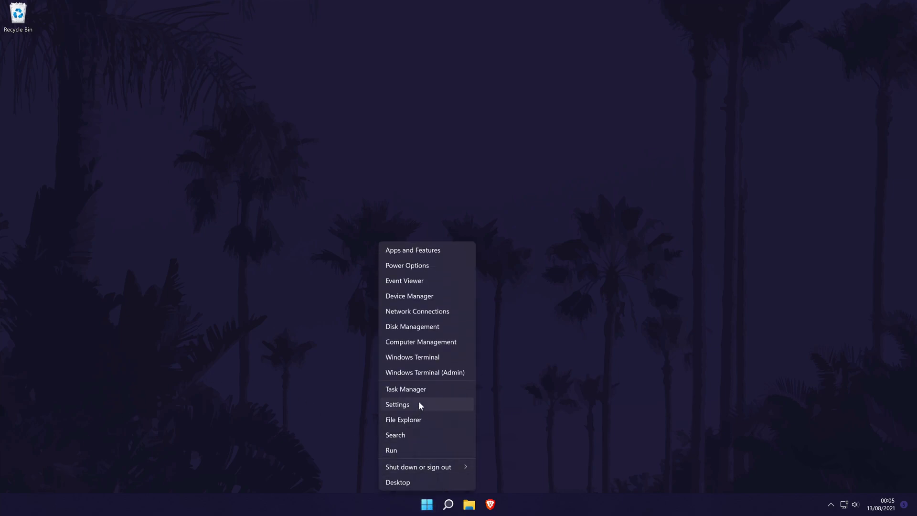
left_click(452, 390)
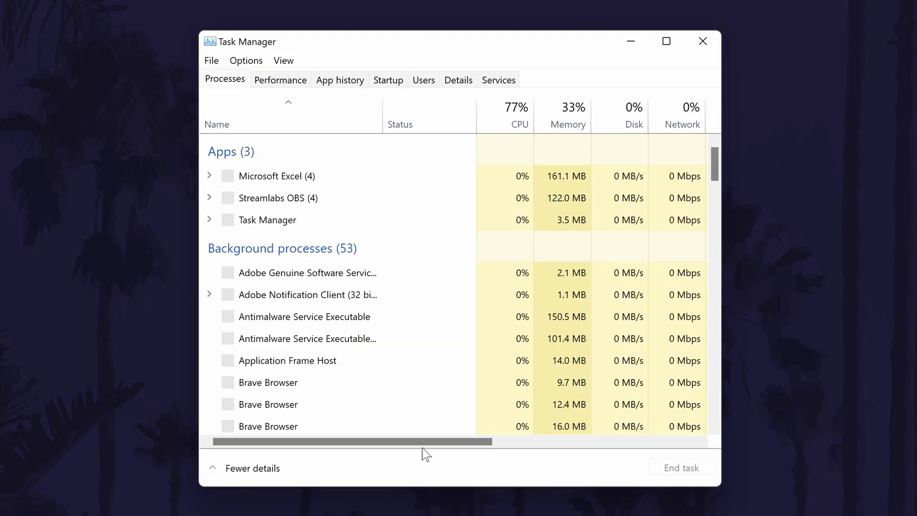
left_click(394, 78)
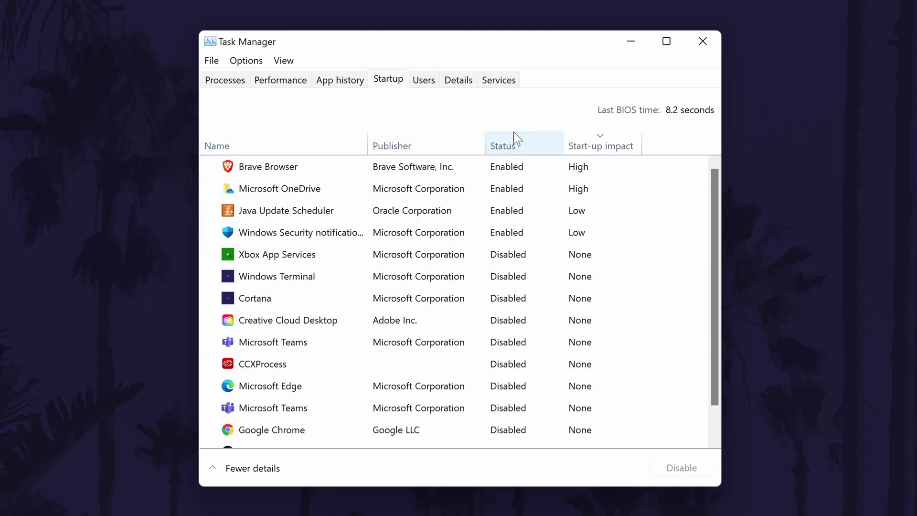
Review the options for Java Update Scheduler and Xbox App Services, leaving both unchanged.
right_click(290, 211)
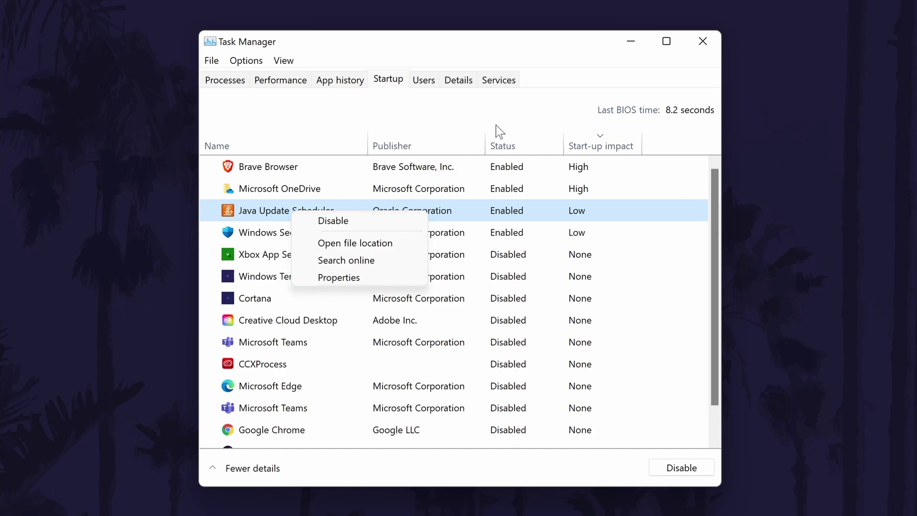
left_click(510, 119)
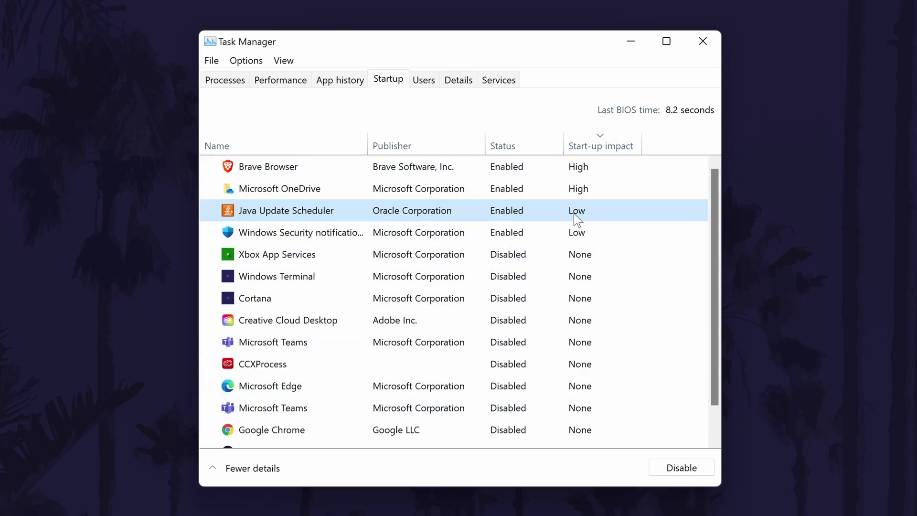
right_click(266, 258)
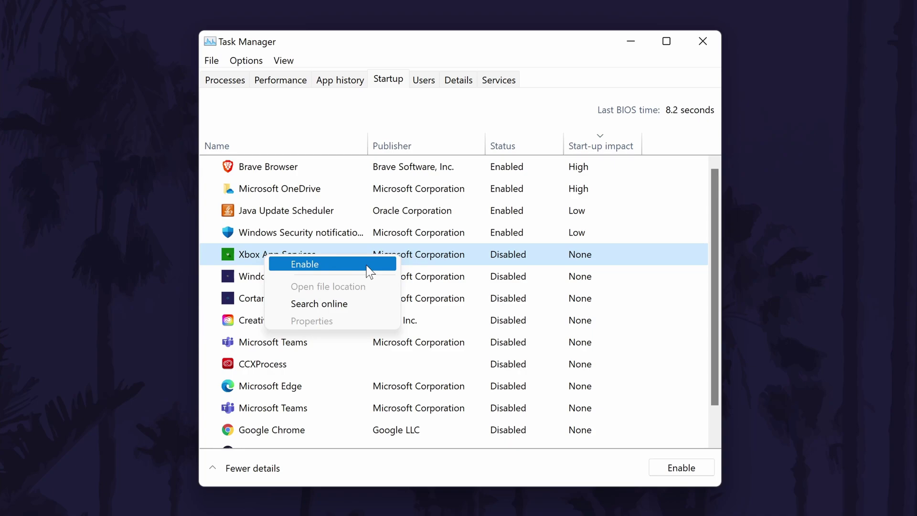
left_click(500, 48)
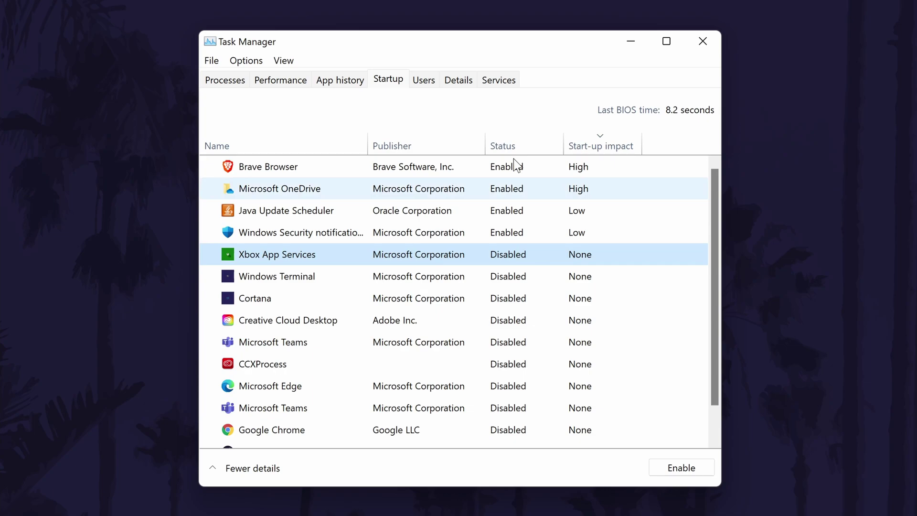
Return to the Processes list and scroll through each process's CPU, memory and GPU usage.
left_click(234, 81)
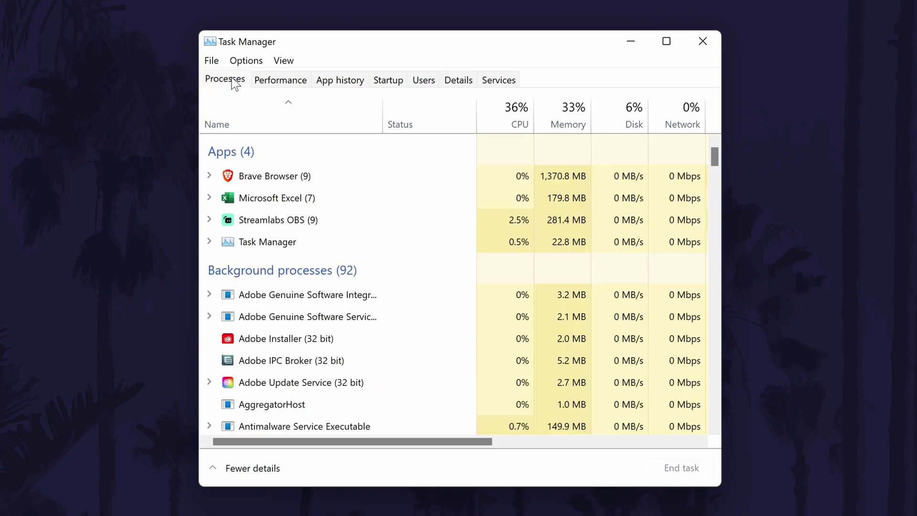
left_click_drag(408, 442, 506, 445)
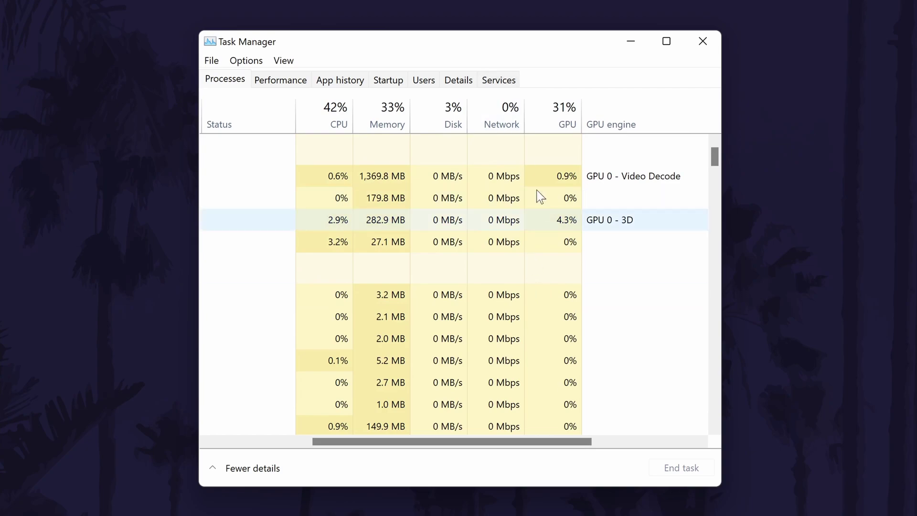
left_click_drag(547, 443, 399, 429)
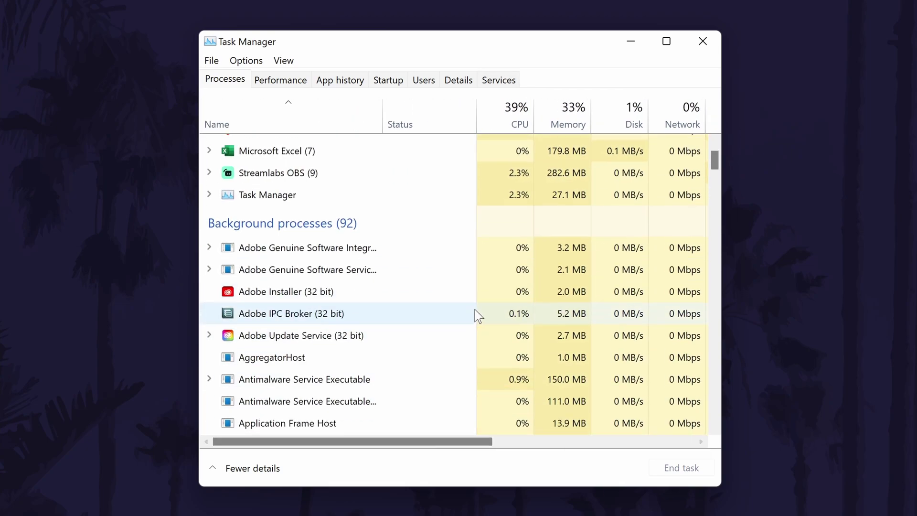
scroll(477, 316, "down", 10)
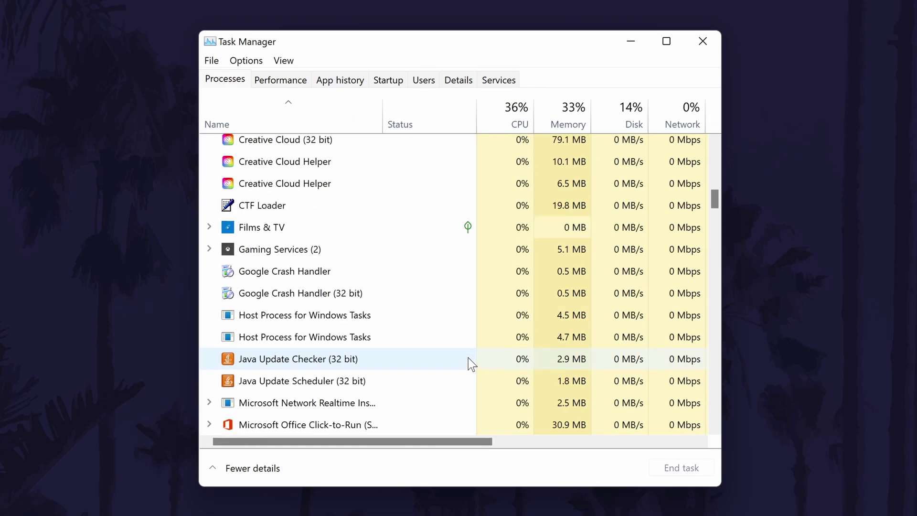
scroll(468, 358, "down", 4)
left_click_drag(460, 441, 536, 387)
scroll(526, 383, "down", 3)
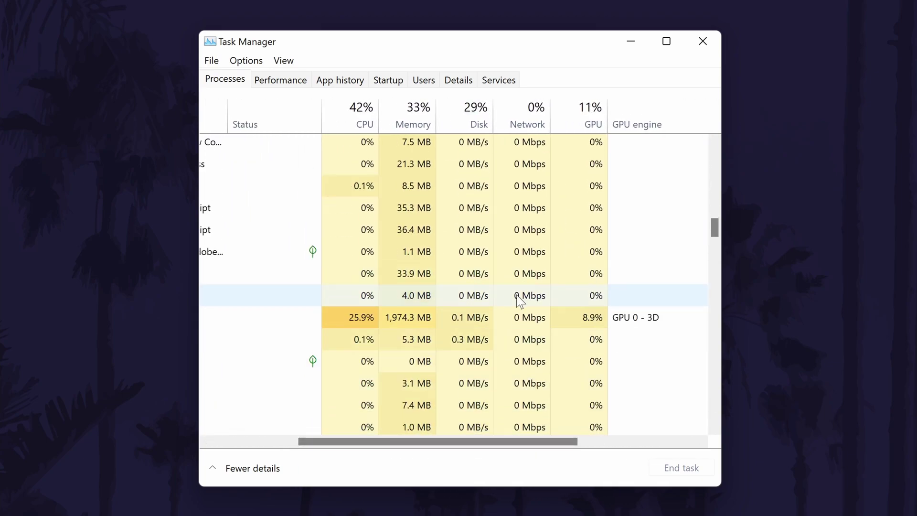
left_click_drag(419, 443, 334, 444)
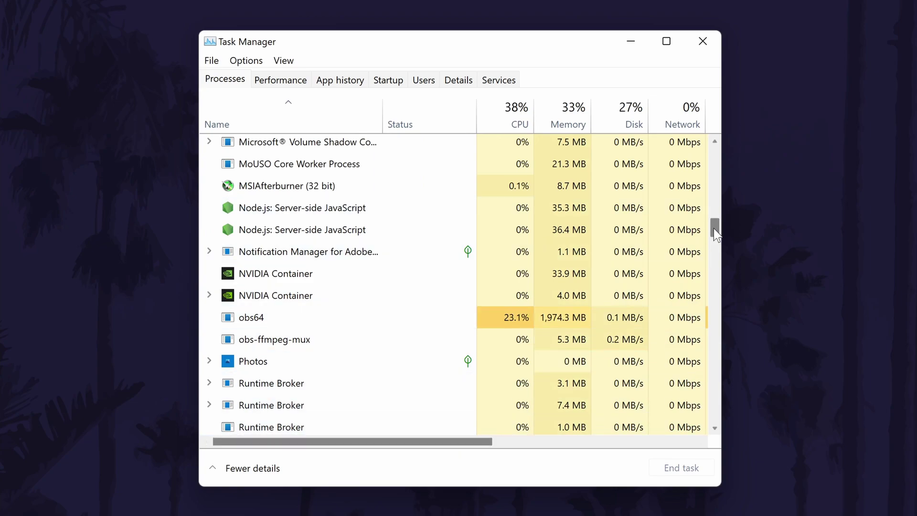
left_click_drag(715, 234, 715, 161)
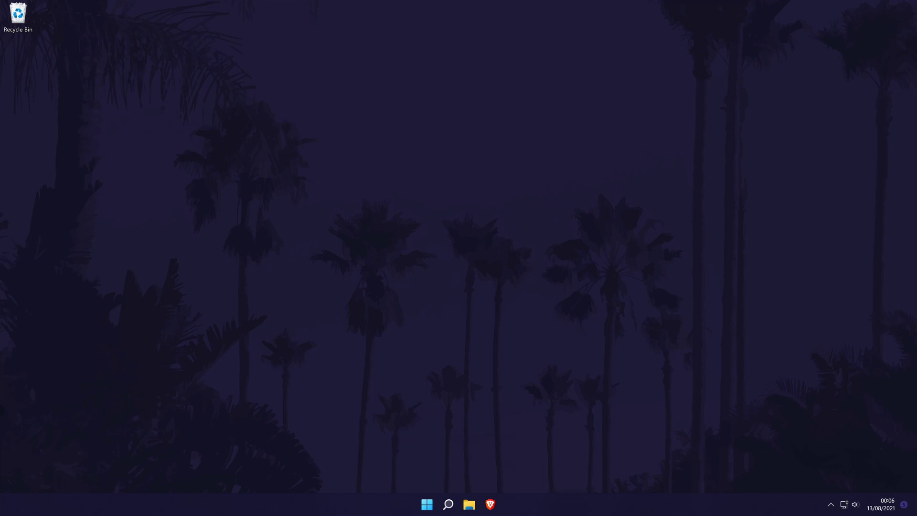
left_click(447, 508)
type("settings")
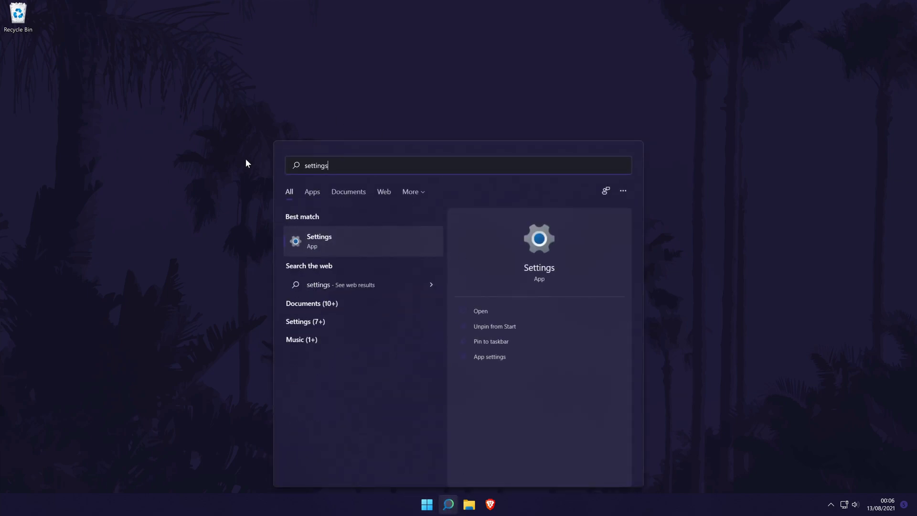
left_click(322, 246)
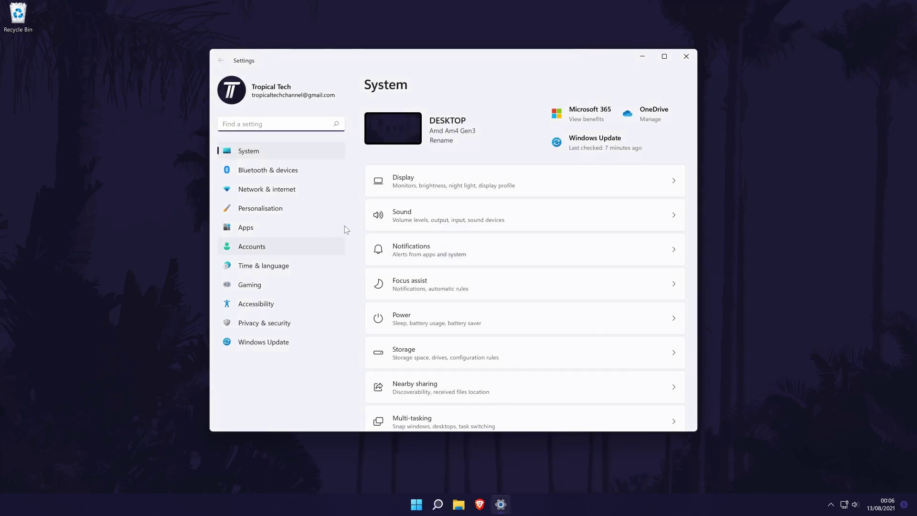
left_click(274, 170)
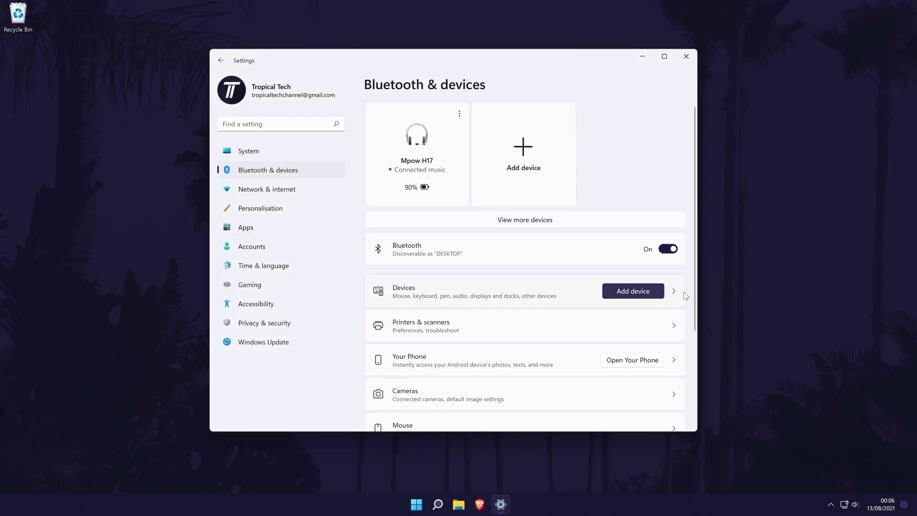
left_click(321, 188)
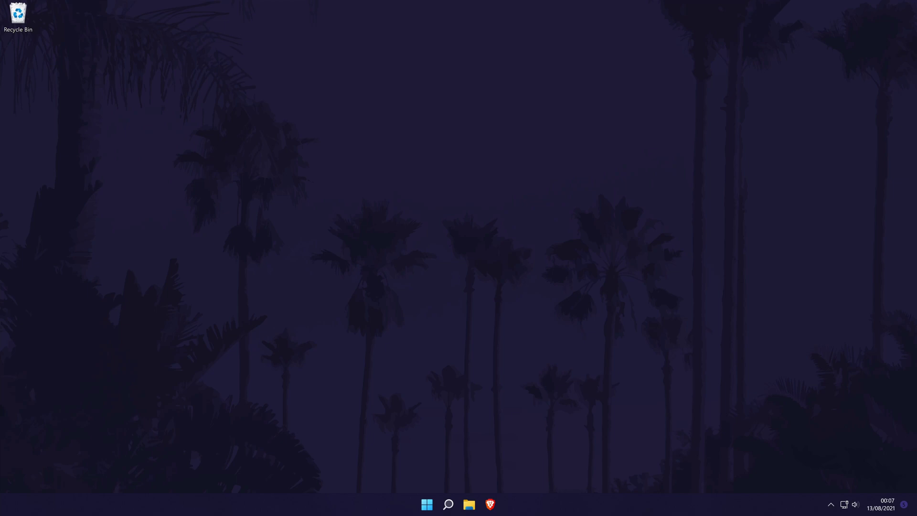
right_click(22, 12)
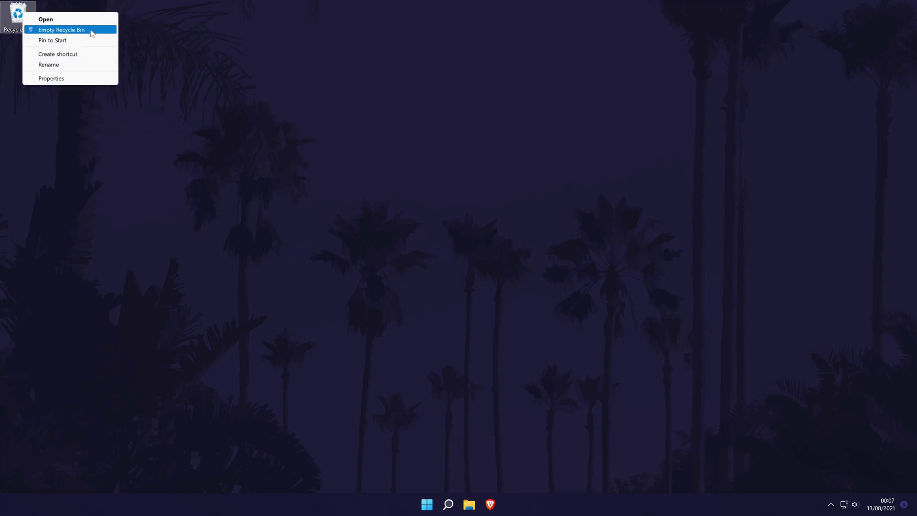
left_click(186, 343)
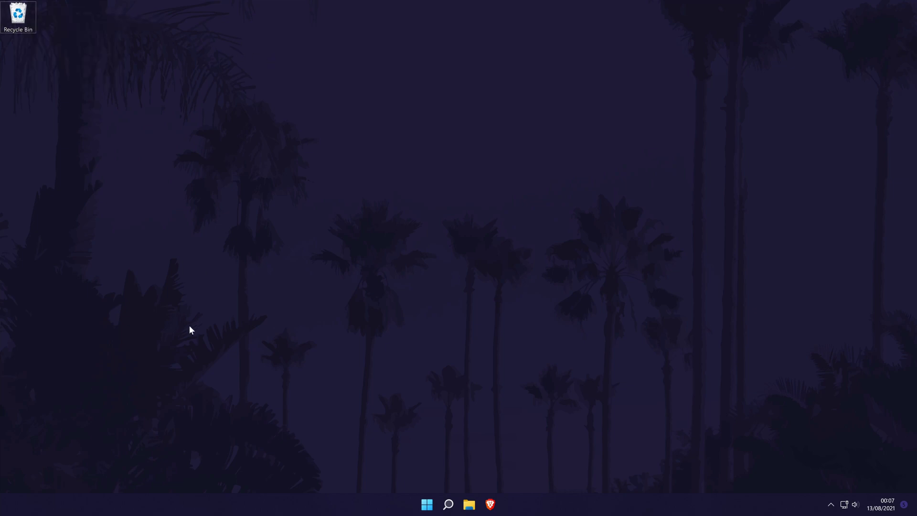
Search for 'settings' and launch the Settings app.
left_click(449, 507)
type("settings")
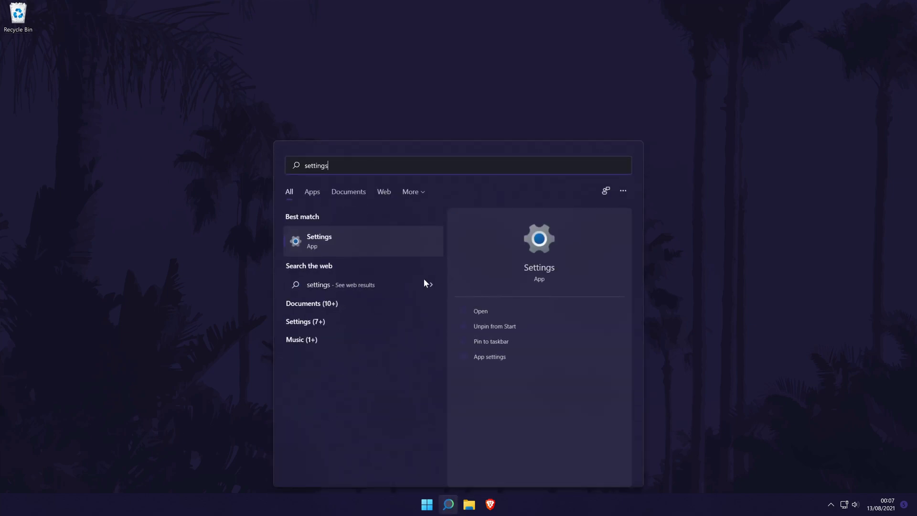
left_click(333, 243)
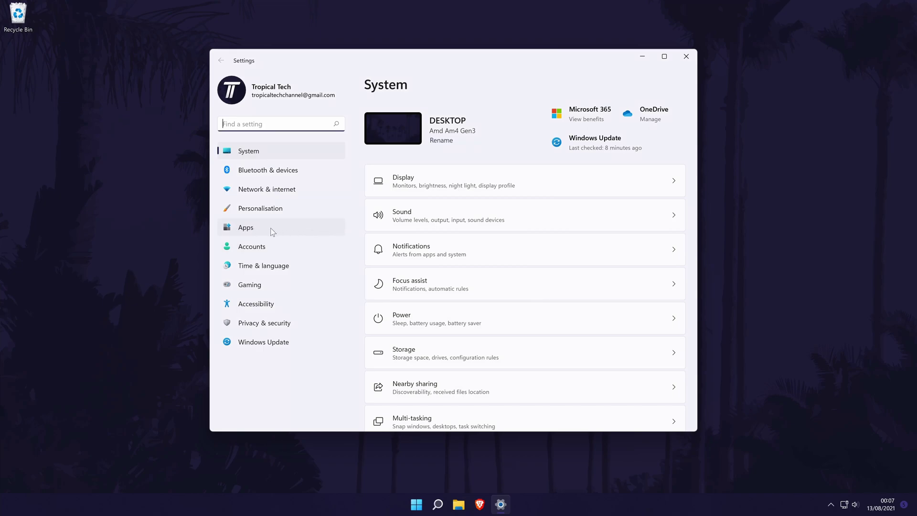
Go to Apps > Apps & features and bring up Adobe Creative Cloud's uninstall options.
left_click(287, 227)
left_click(503, 128)
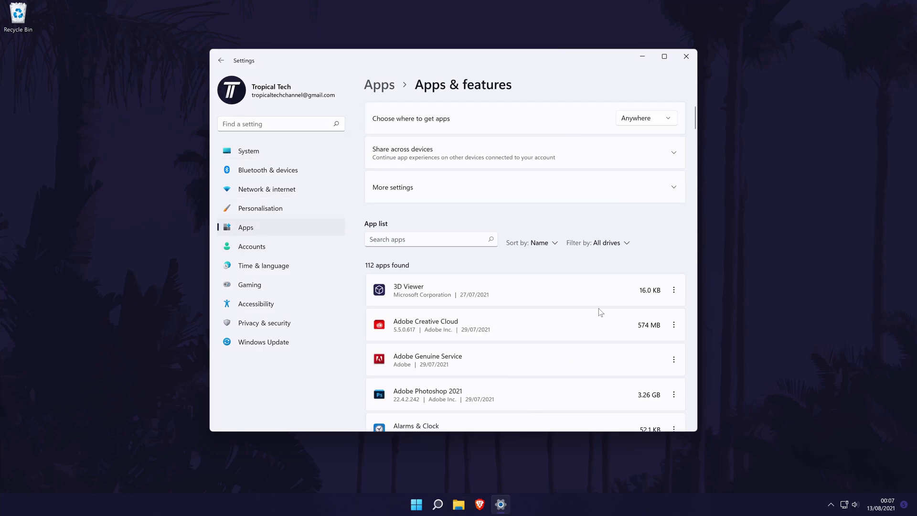
left_click(674, 325)
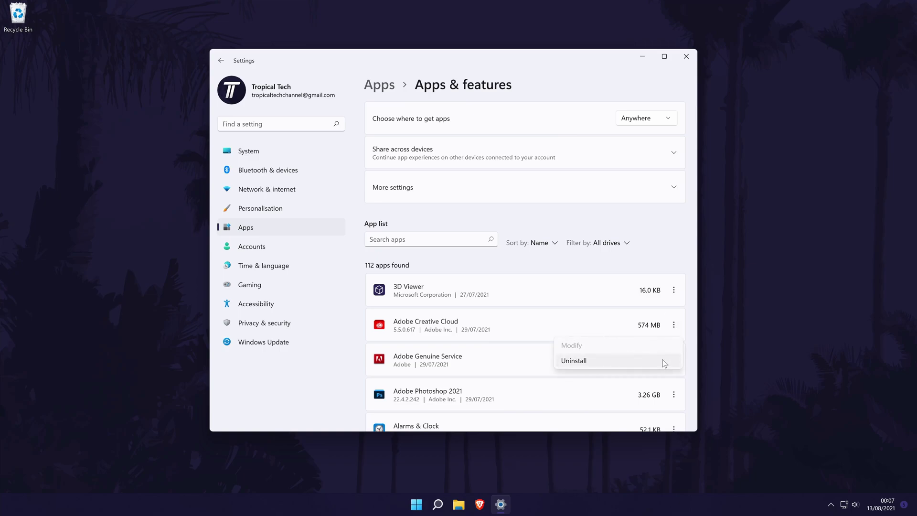
left_click(663, 359)
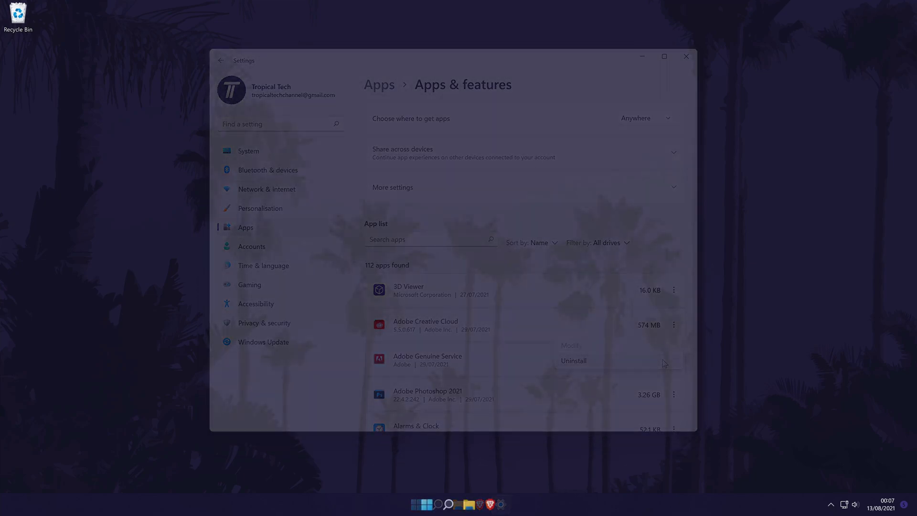